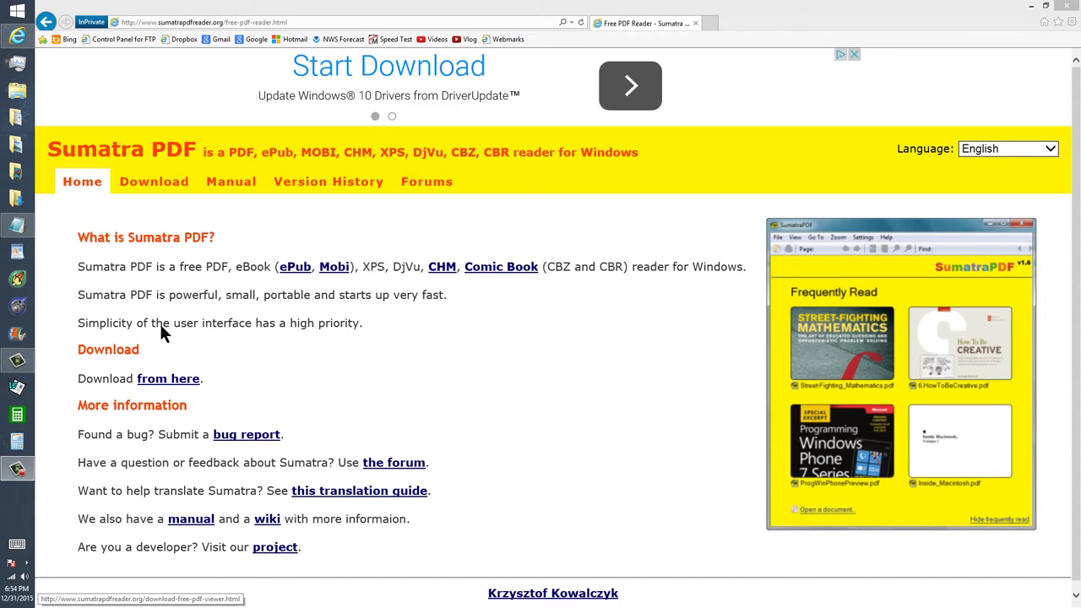
Download and save the SumatraPDF-3.1.1-64-install.exe installer from the Sumatra download page
left_click(164, 379)
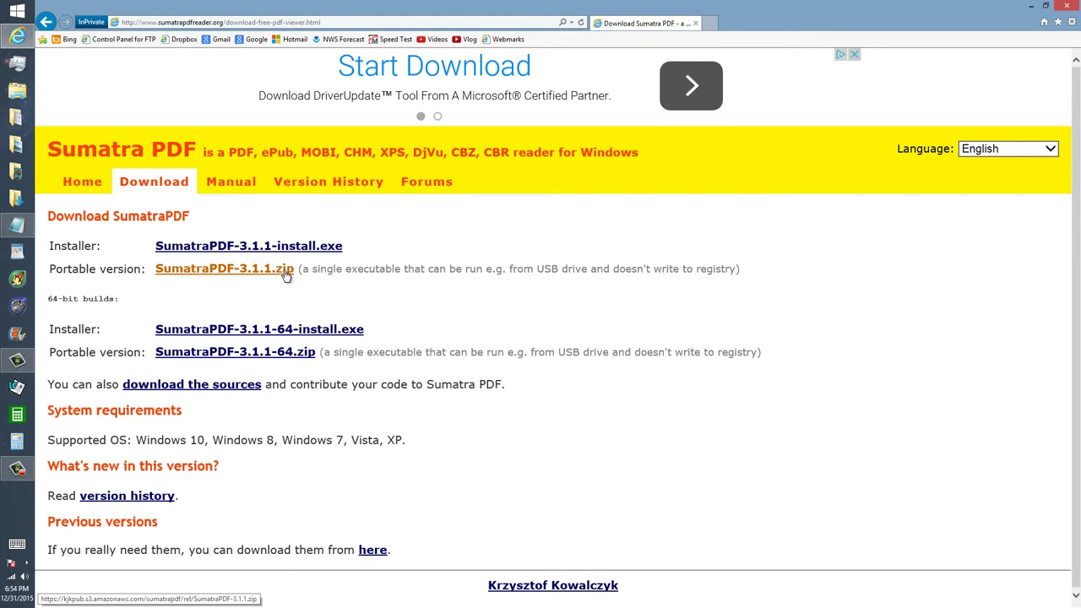
left_click(279, 331)
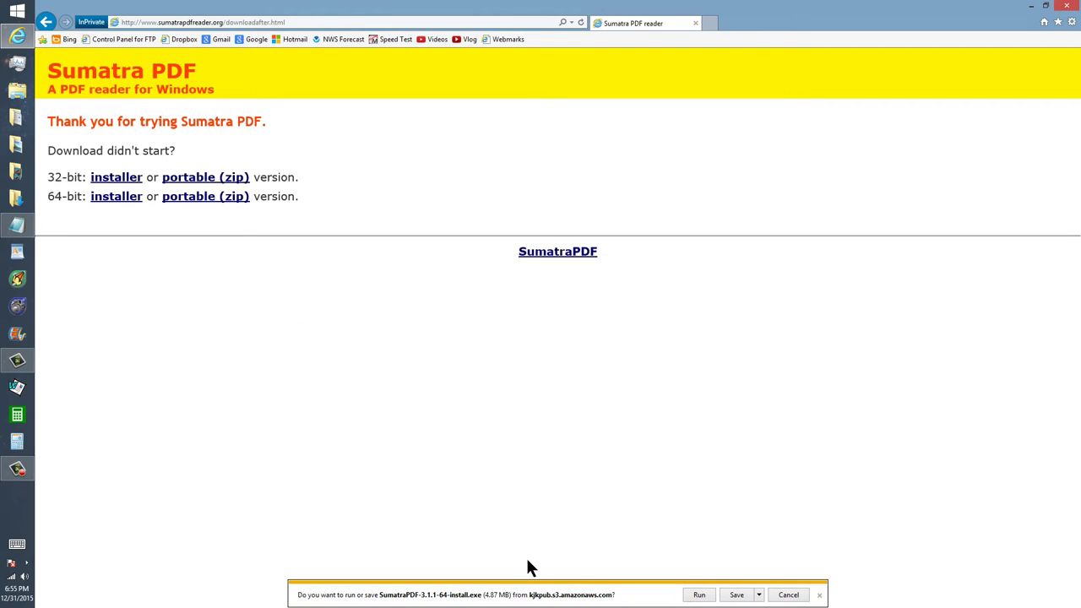
left_click(736, 596)
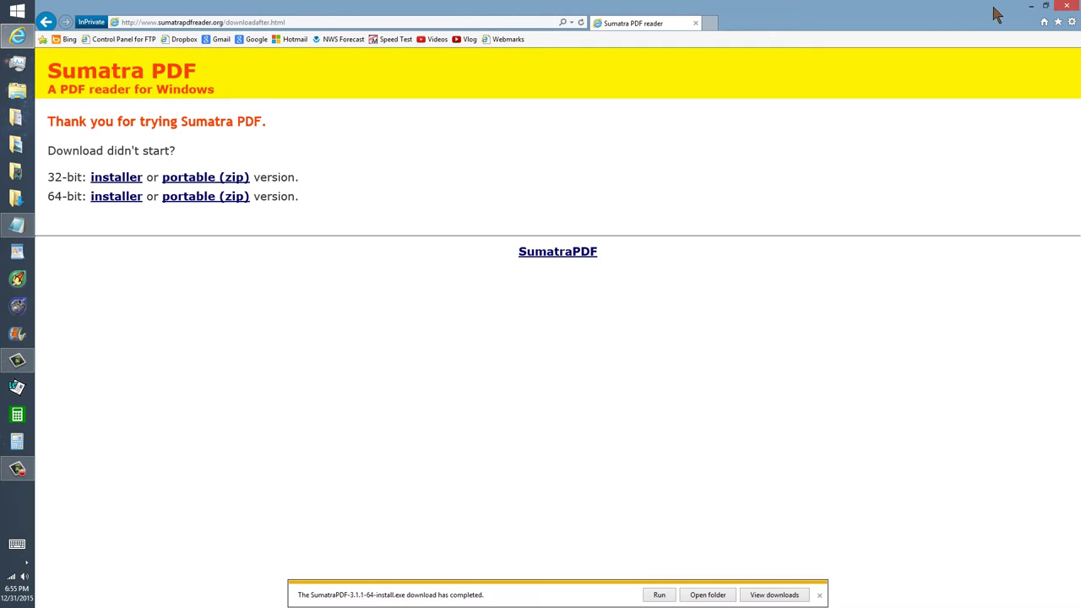
Close the browser and run SumatraPDF-3.1.1-64-install.exe from the Downloads folder
left_click(1064, 7)
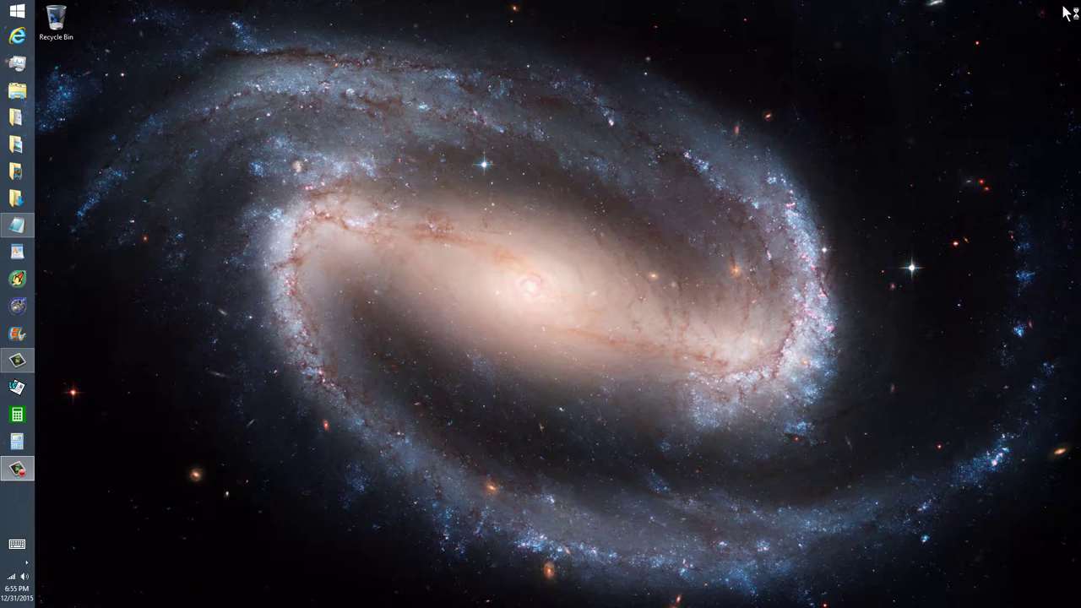
left_click(17, 199)
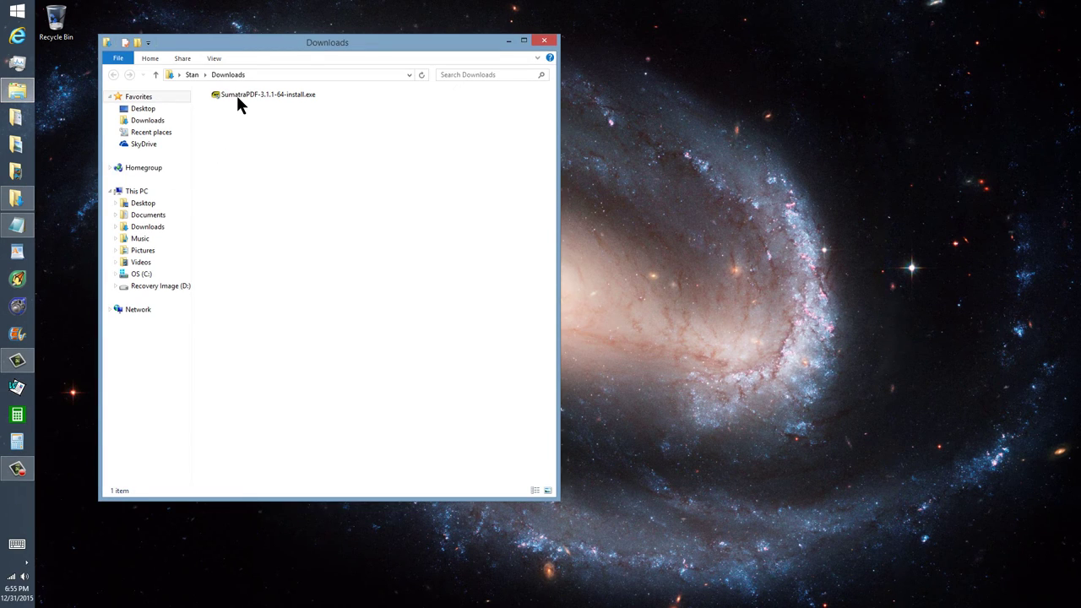
mouse_move(262, 95)
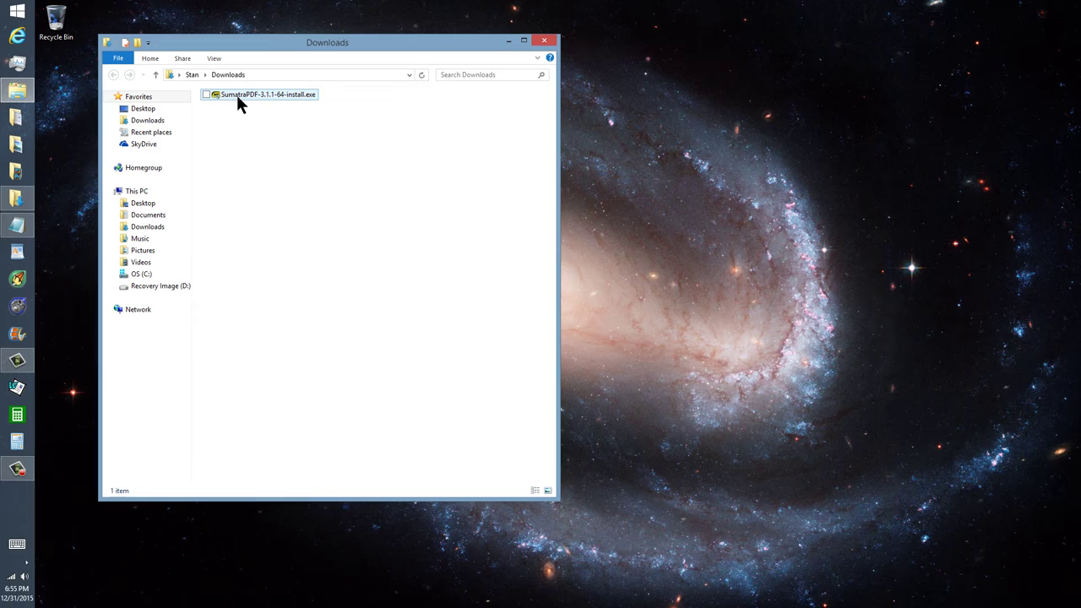
double_click(237, 97)
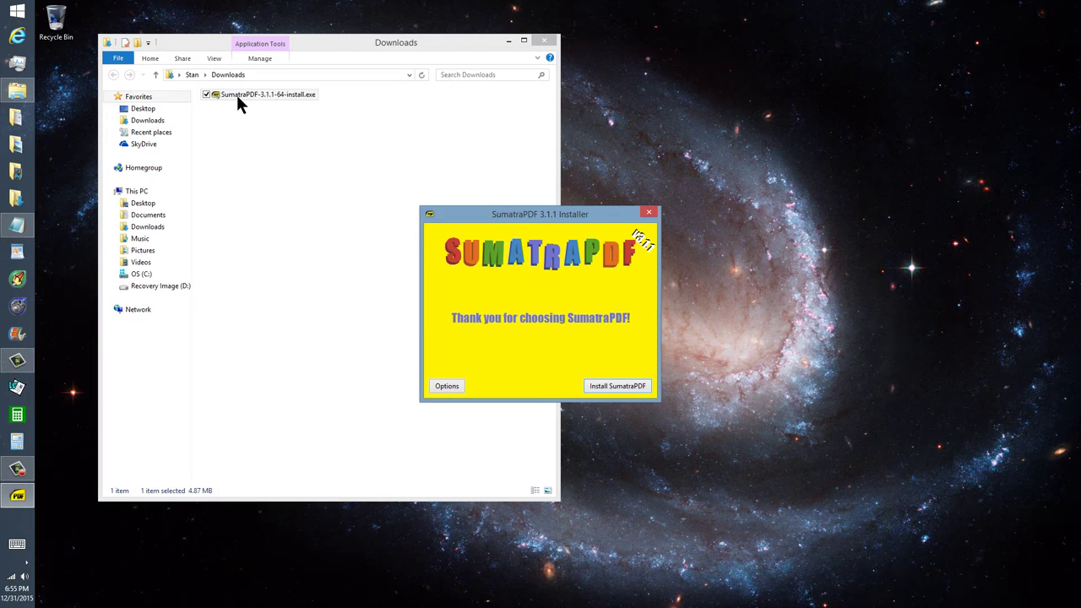
Install SumatraPDF 3.1.1 and close the installer once it finishes
left_click(602, 388)
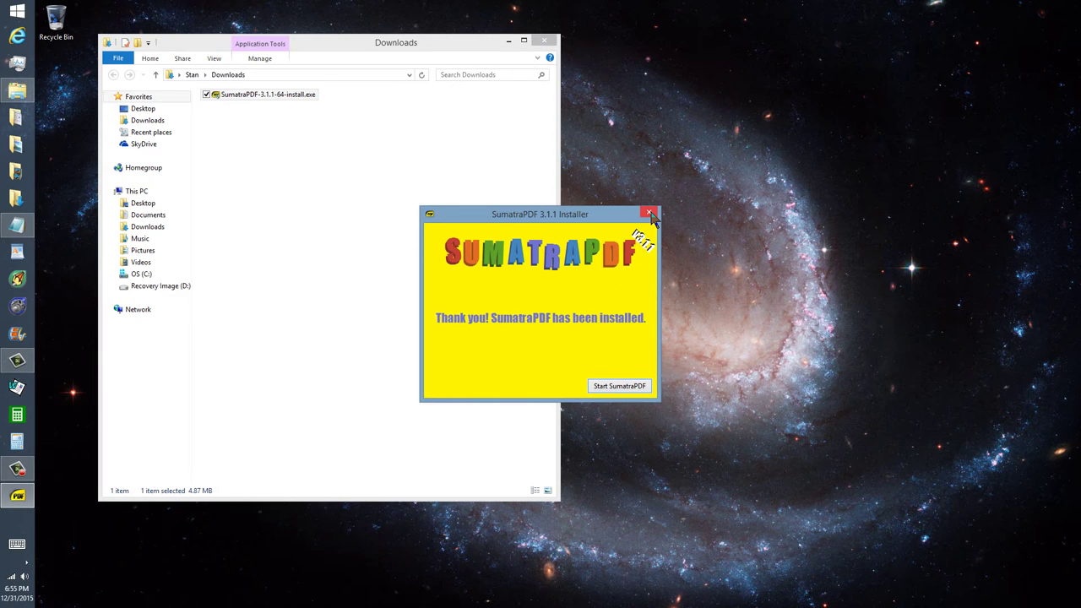
left_click(649, 211)
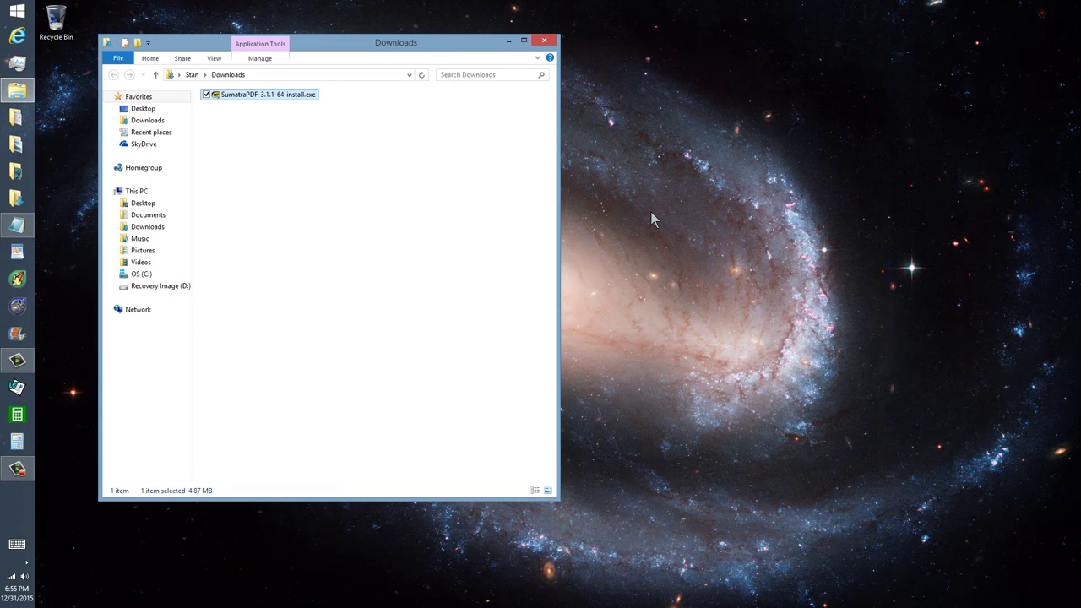
Close the Downloads window and launch SumatraPDF by searching 'sumatra' in the Search charm
left_click(544, 41)
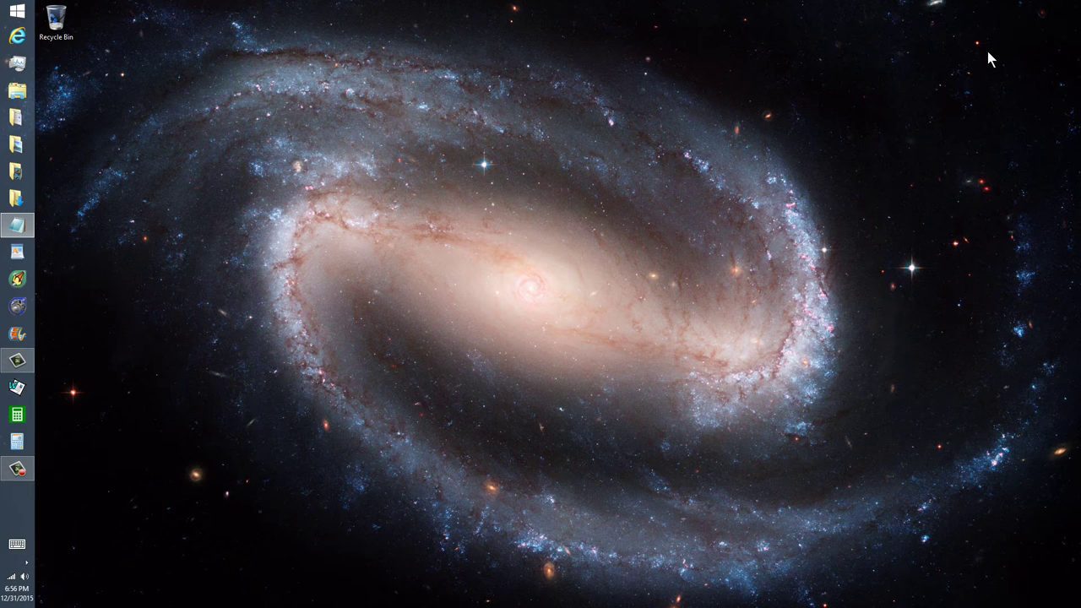
key("super+c")
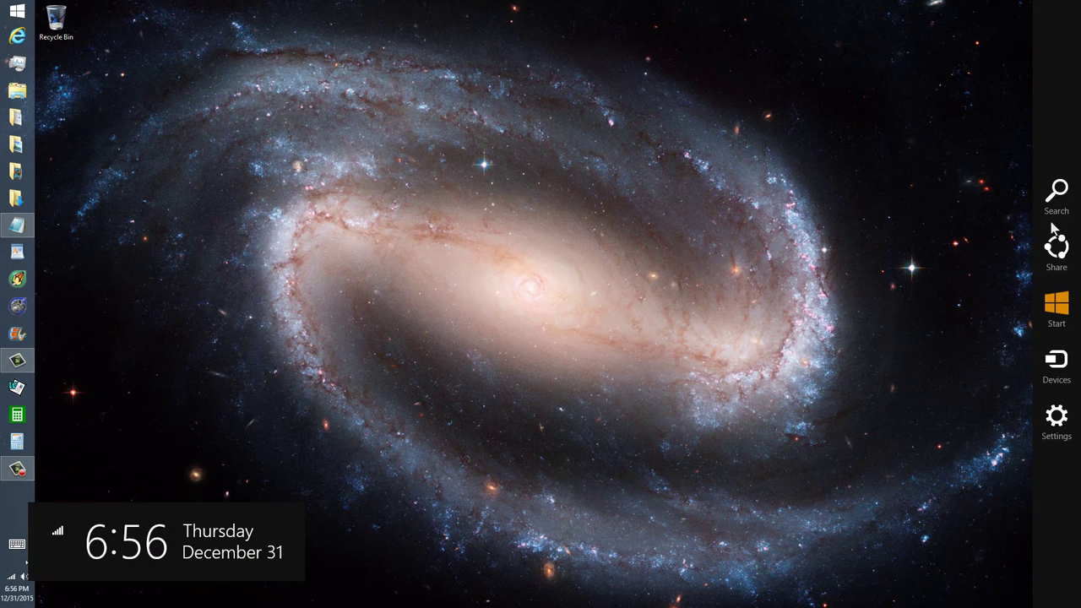
left_click(1060, 196)
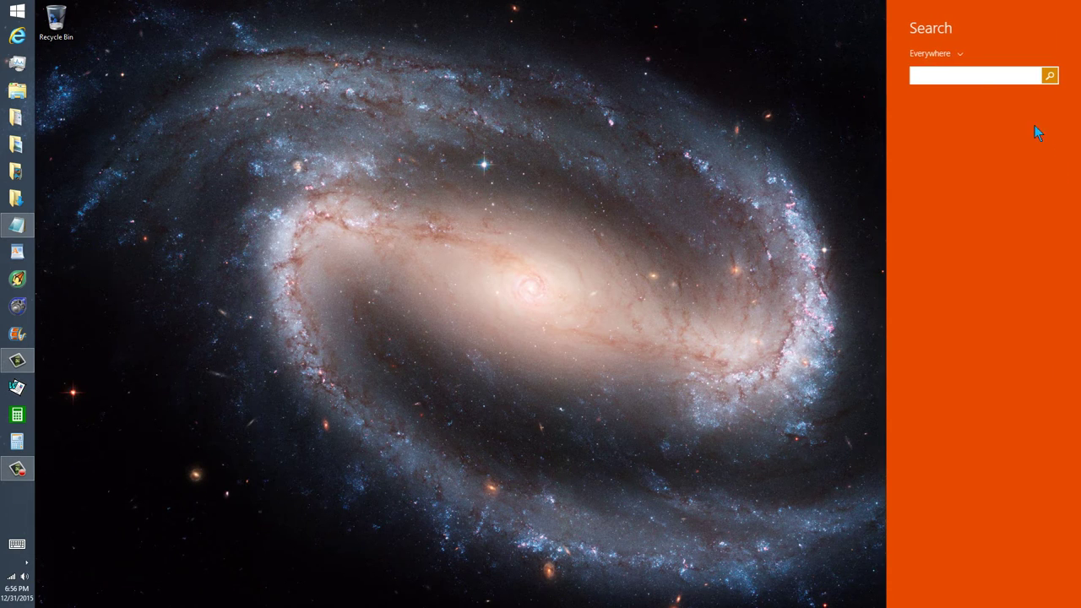
type("s")
type("umatra")
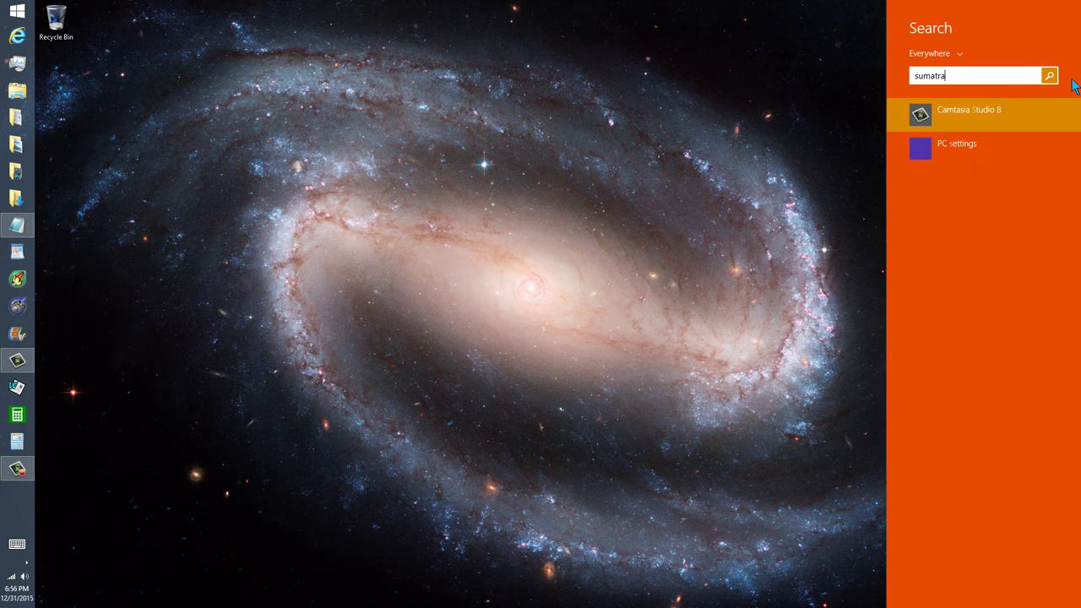
key("Escape")
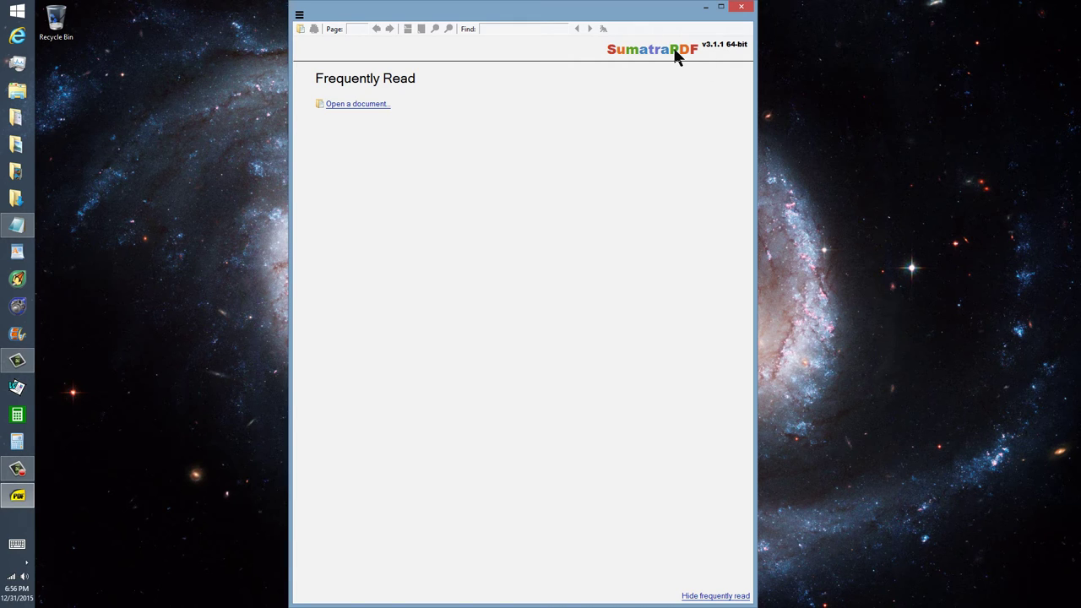
Open i4797.pdf from Documents > 2015-12-29 at 1531 > Tax Data and Returns > Publications and Issues > Federal
left_click(366, 104)
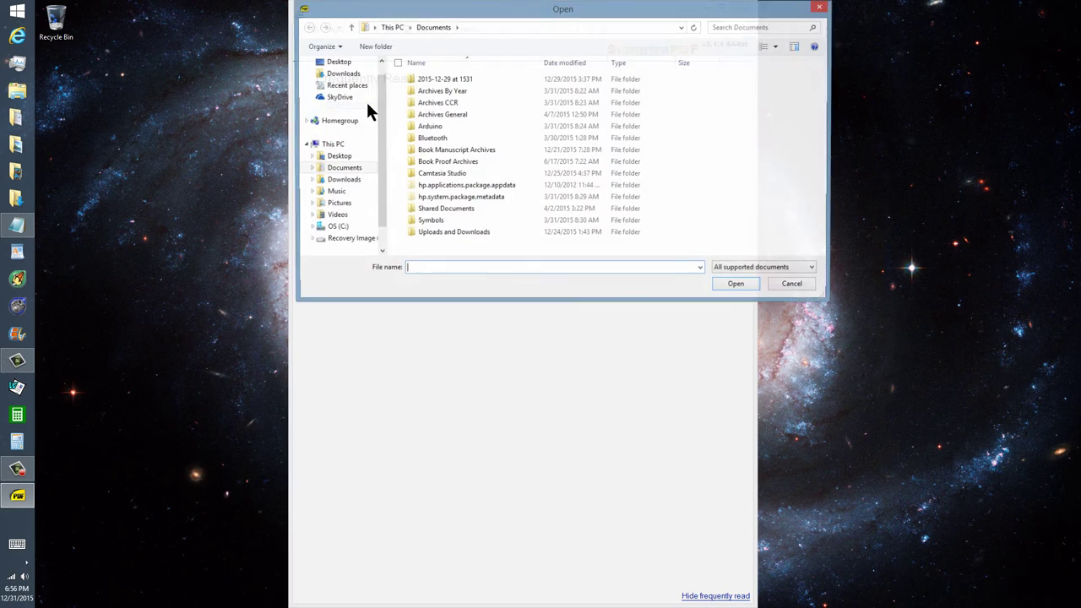
double_click(425, 80)
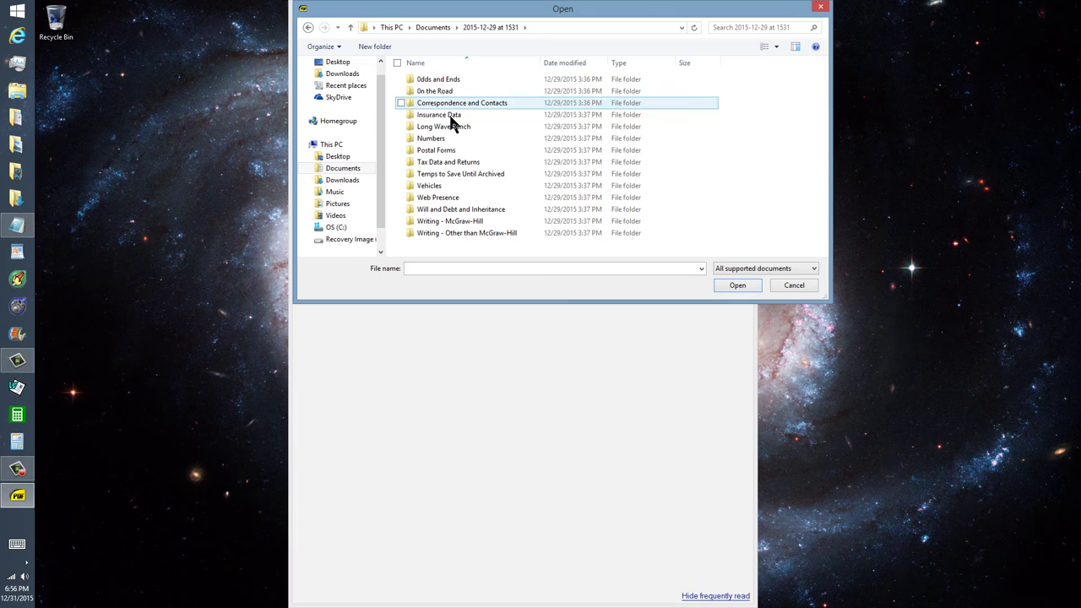
left_click(444, 165)
double_click(441, 163)
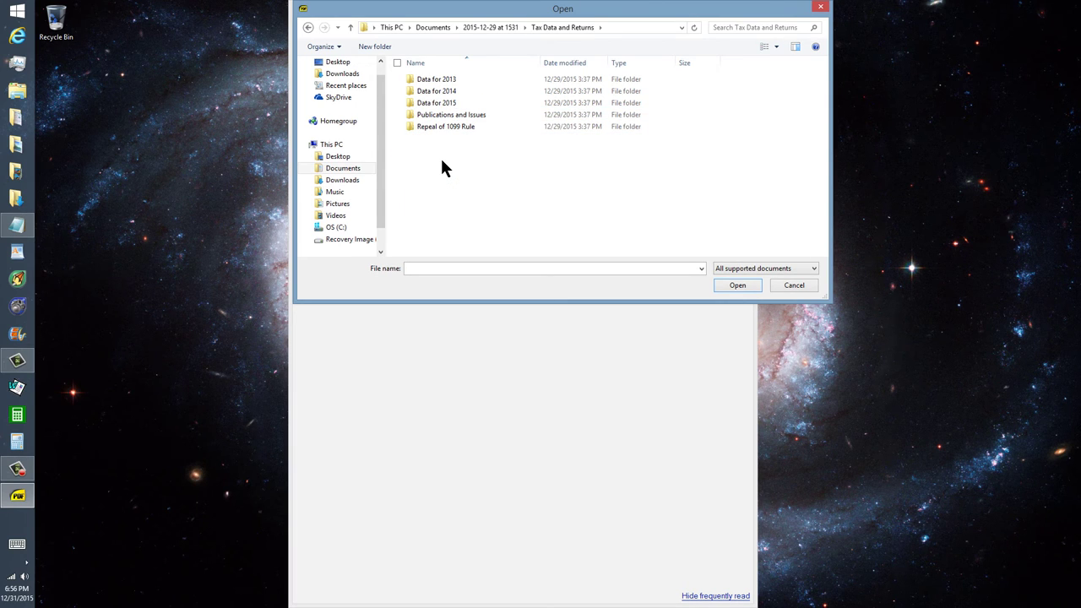
double_click(456, 114)
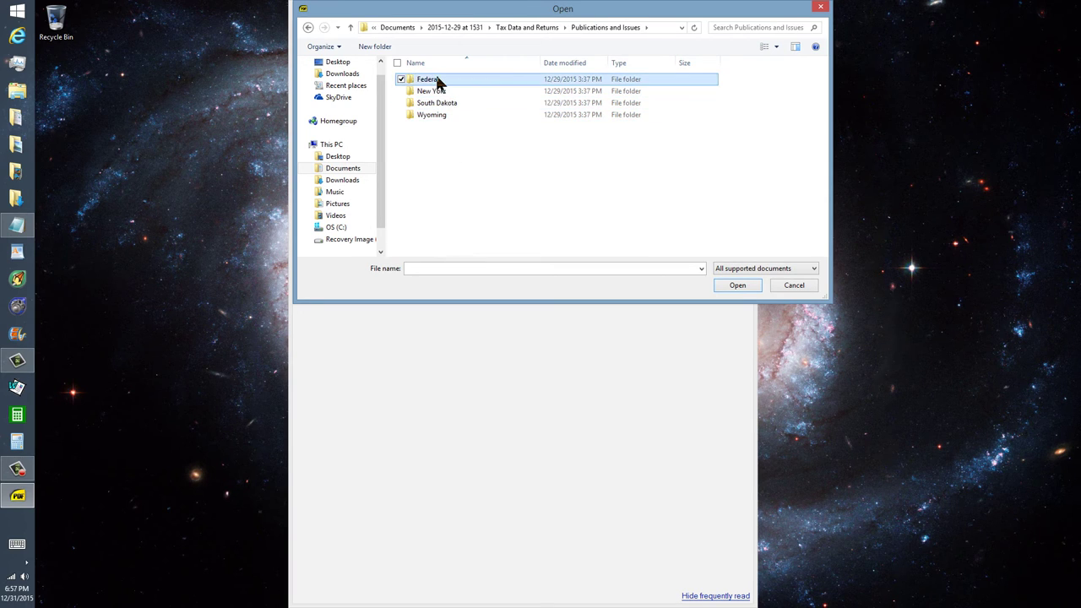
double_click(436, 79)
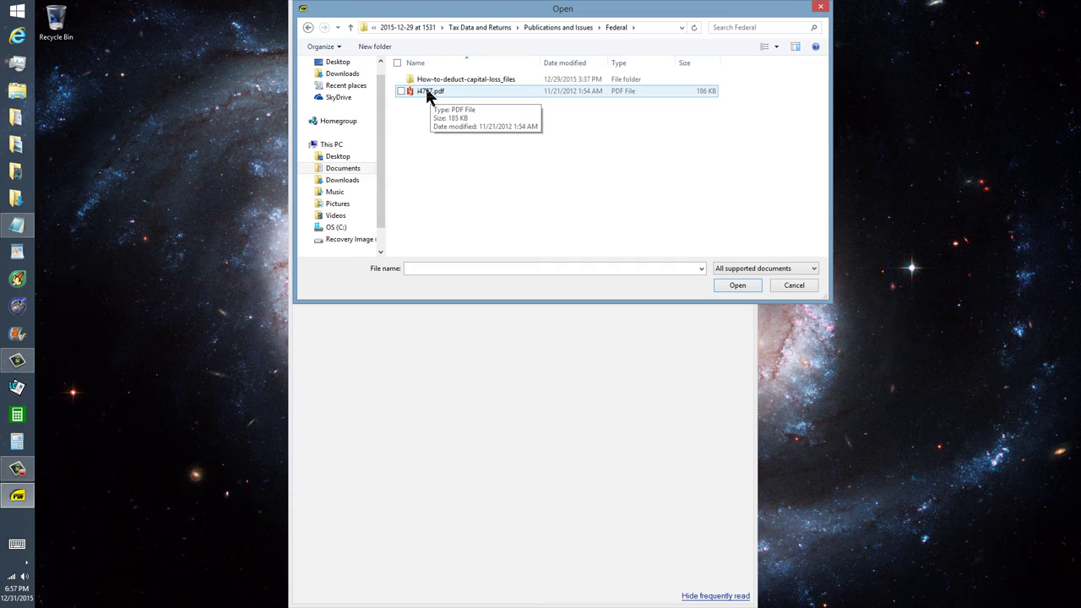
mouse_move(431, 91)
left_click(434, 93)
right_click(434, 94)
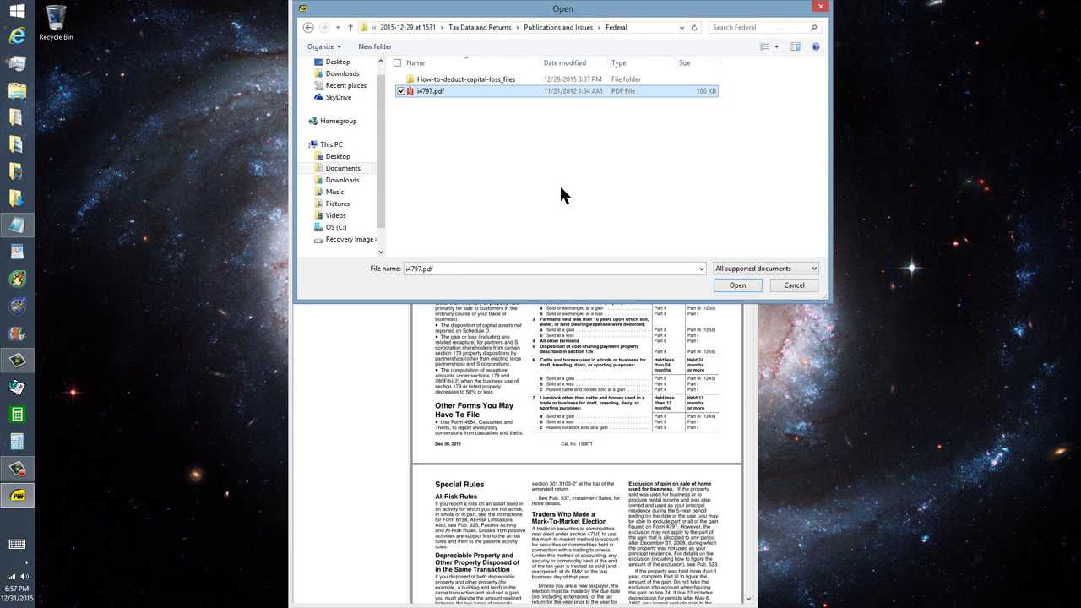
Dismiss the Open dialog, read i4797.pdf down to page 4's Specific Instructions, then close Sumatra
left_click(791, 285)
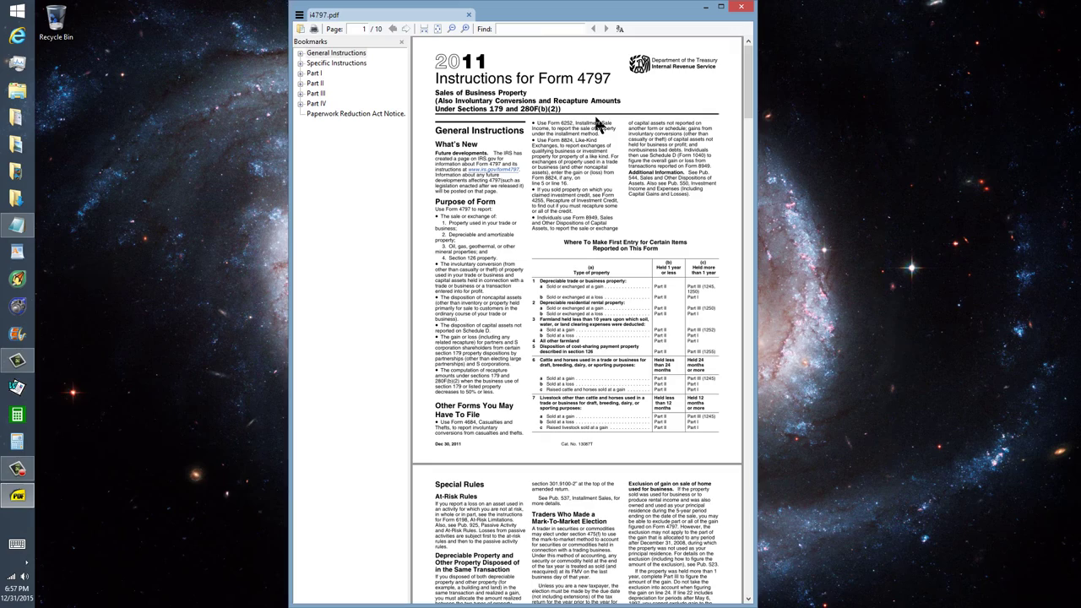
scroll(623, 105, "down", 2)
scroll(623, 105, "down", 2)
scroll(623, 98, "down", 2)
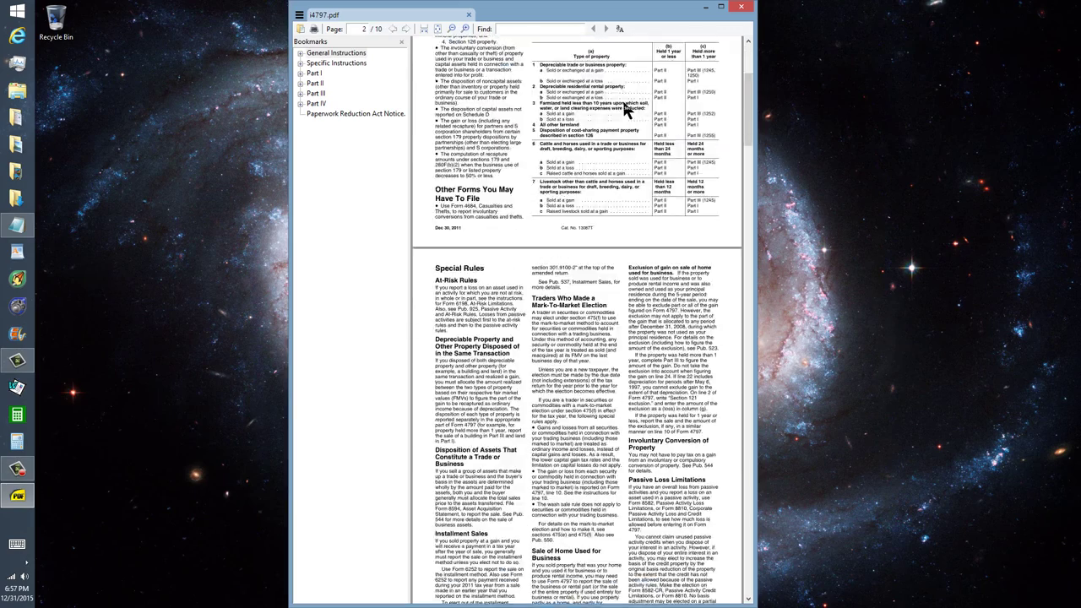
scroll(625, 98, "down", 2)
scroll(625, 98, "down", 3)
scroll(634, 98, "down", 2)
scroll(639, 97, "down", 2)
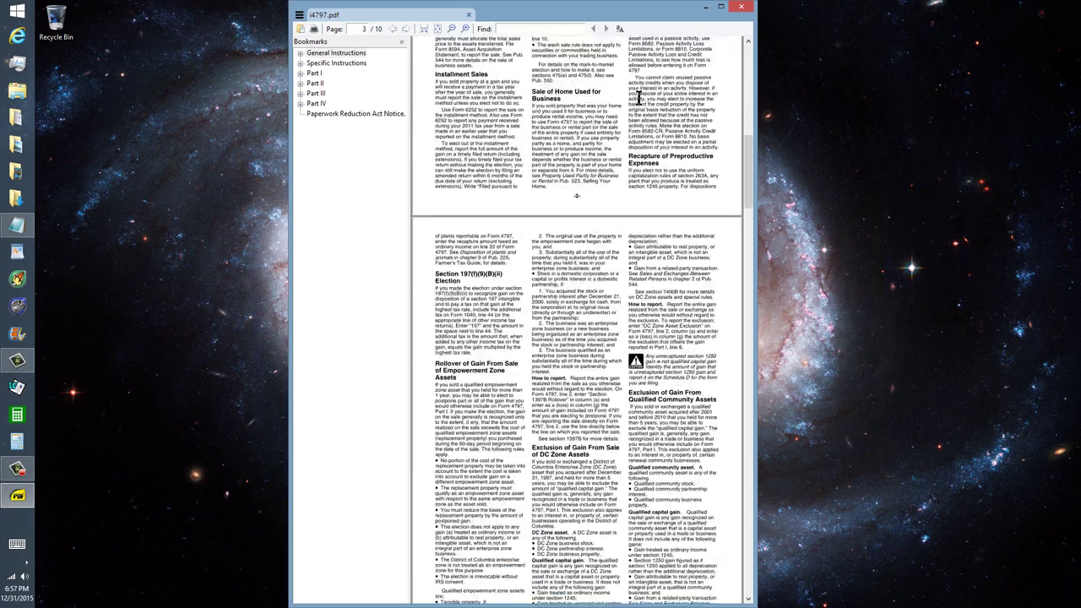
scroll(641, 98, "down", 3)
scroll(641, 99, "down", 1)
scroll(642, 99, "down", 2)
scroll(641, 99, "down", 2)
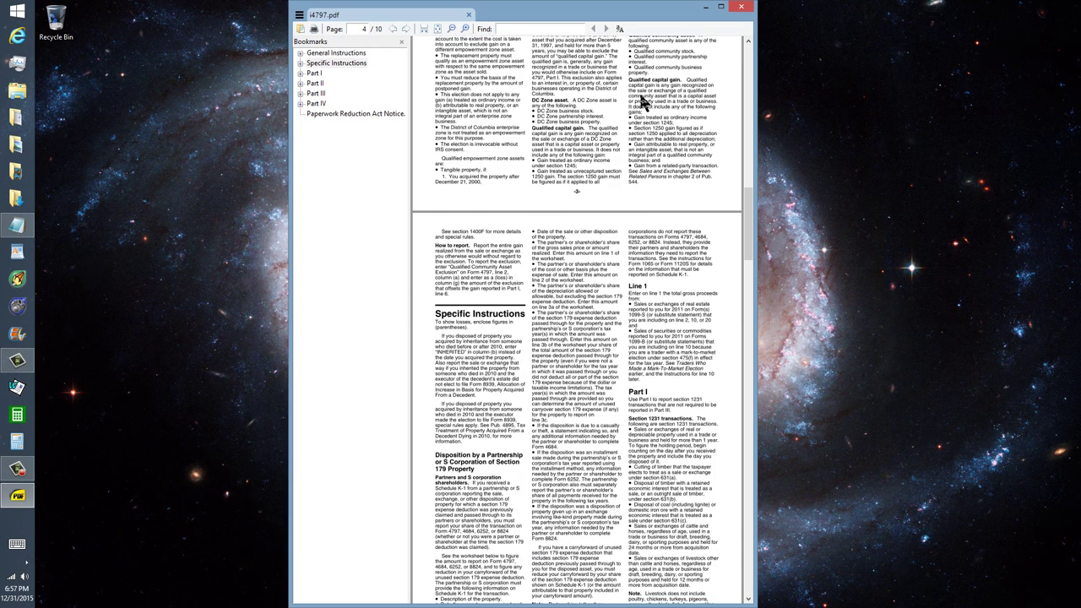
scroll(641, 100, "down", 1)
scroll(642, 100, "down", 2)
scroll(641, 101, "down", 1)
scroll(641, 101, "down", 1)
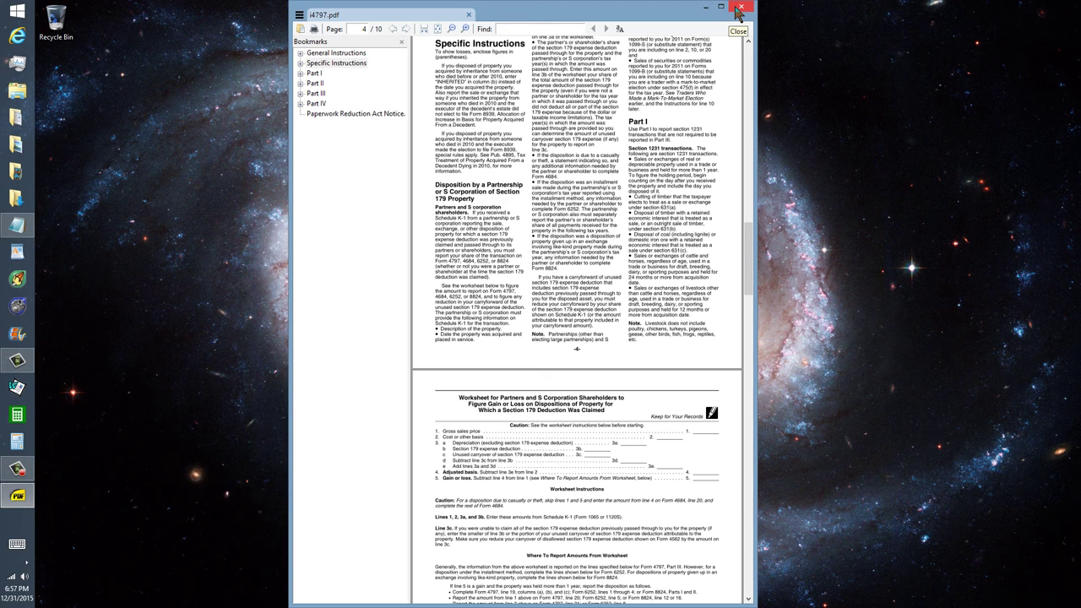
left_click(738, 10)
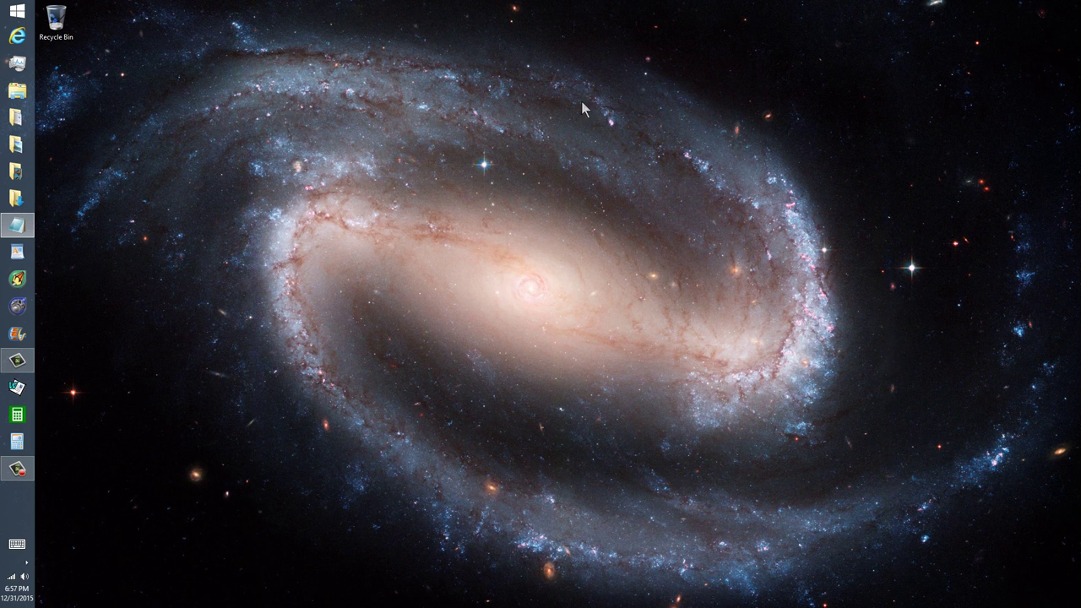